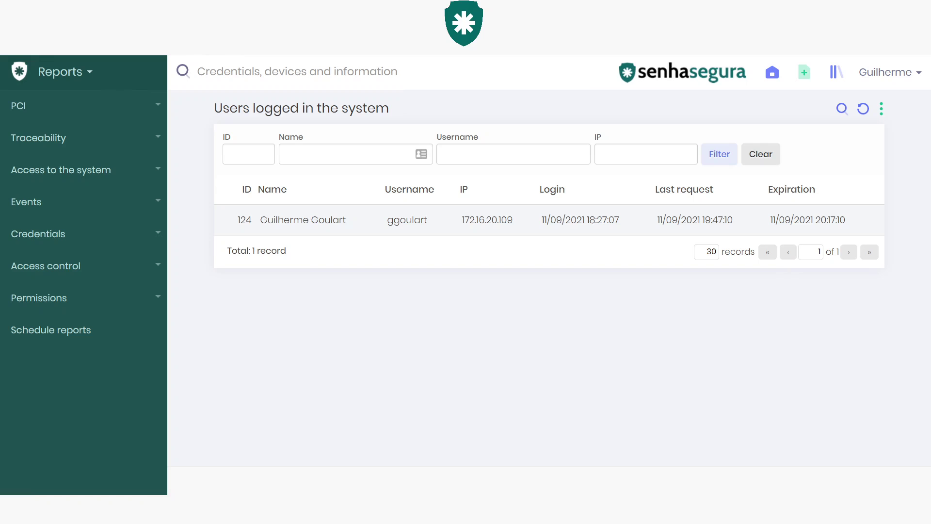
Start a new schedule for the report of users logged in the system
click(882, 117)
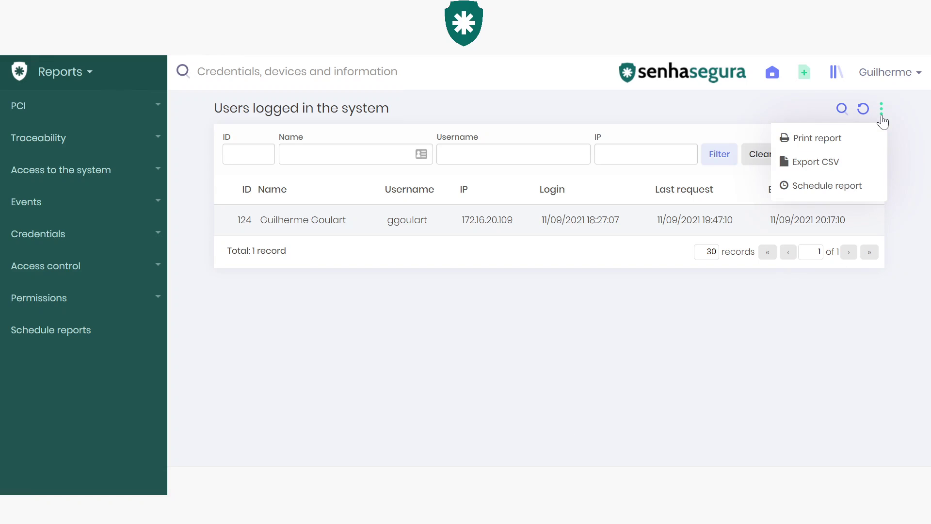
click(845, 191)
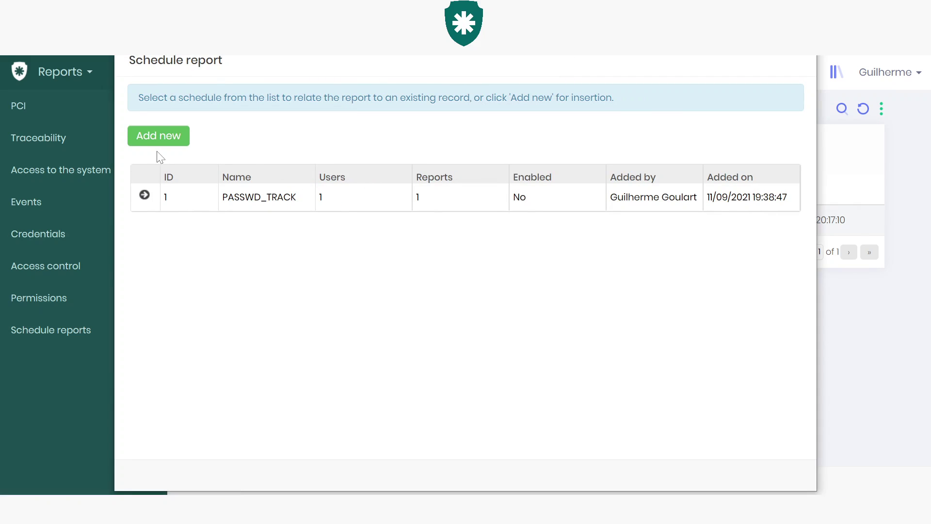
click(159, 140)
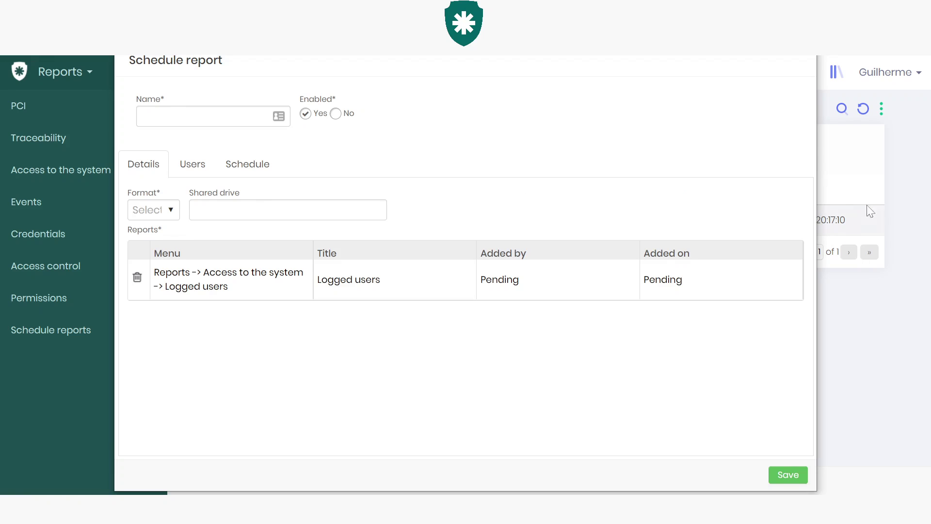
Name the report schedule senhaegura_login and set its format to CSV
click(204, 116)
text(se)
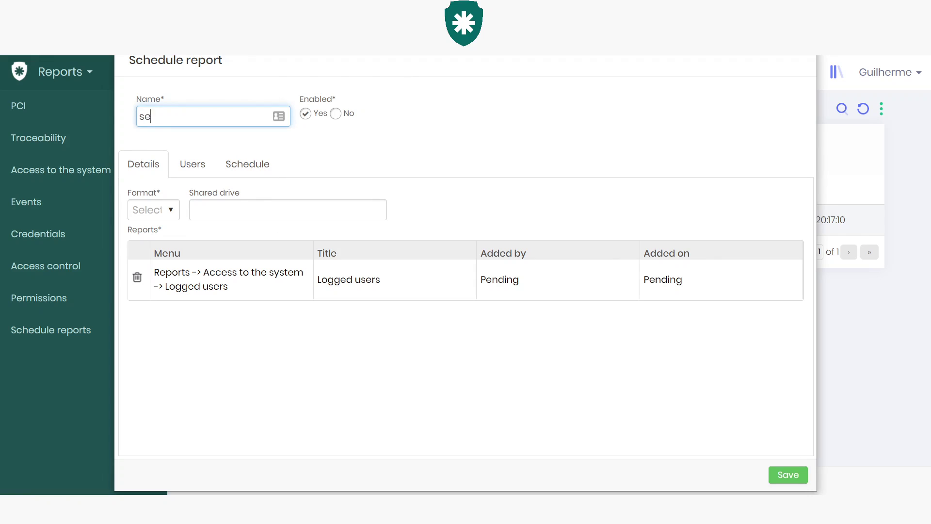
text(nhaegura_login)
click(394, 152)
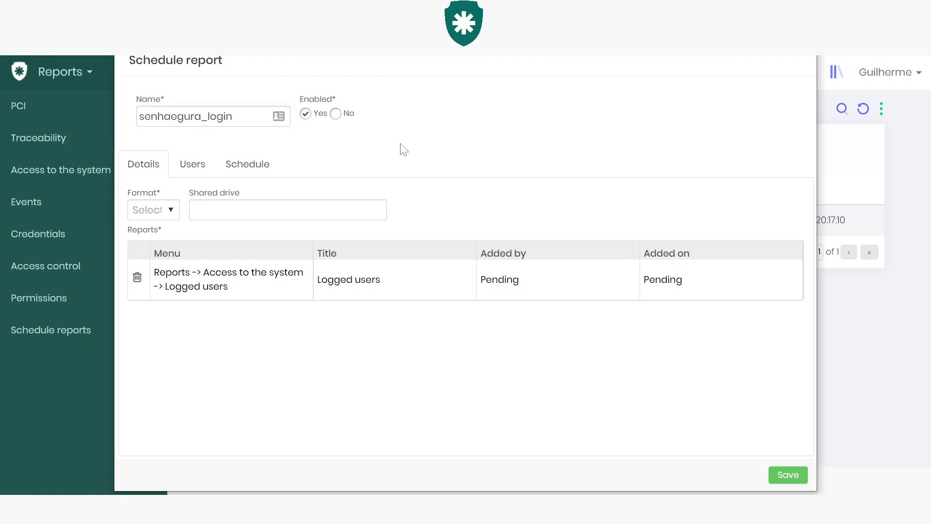
click(172, 217)
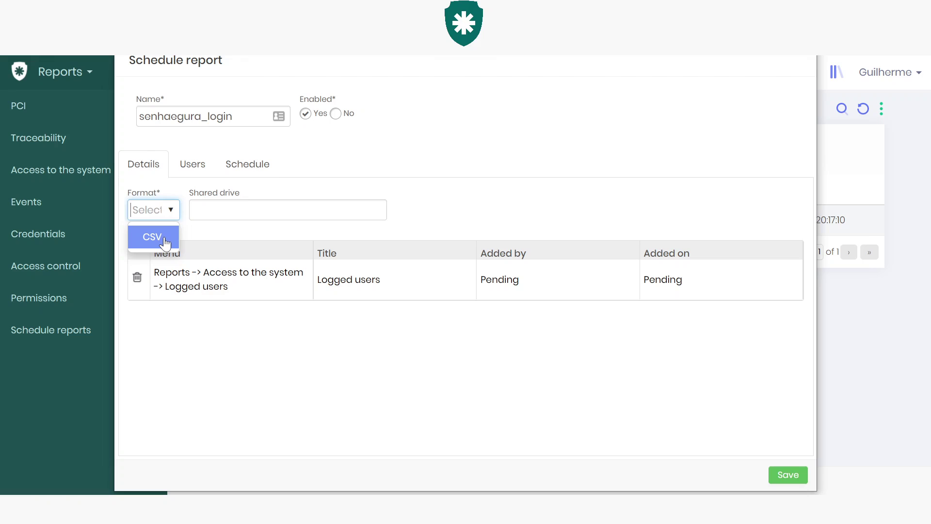
click(164, 237)
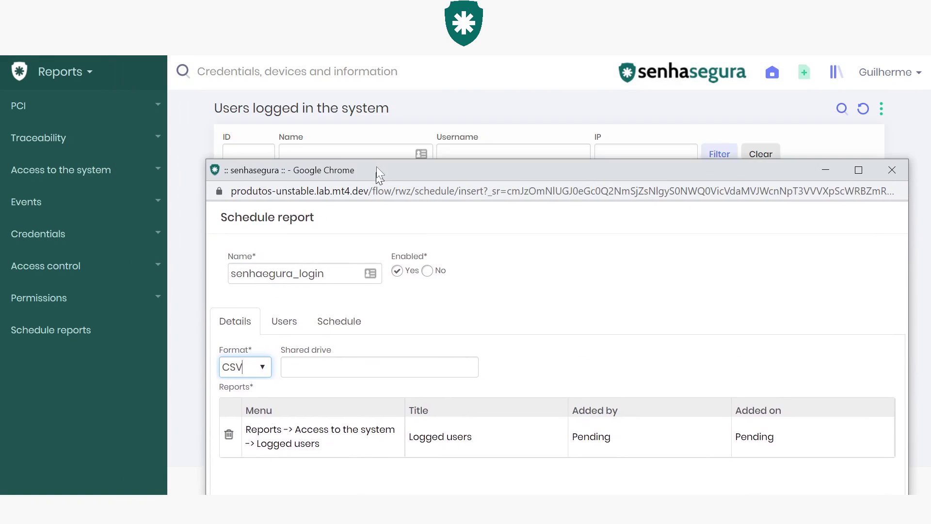
Examine where the Logged users report sits under Access to the system in the Reports module, and check the schedule's shared drive setting
drag(380, 174, 371, 97)
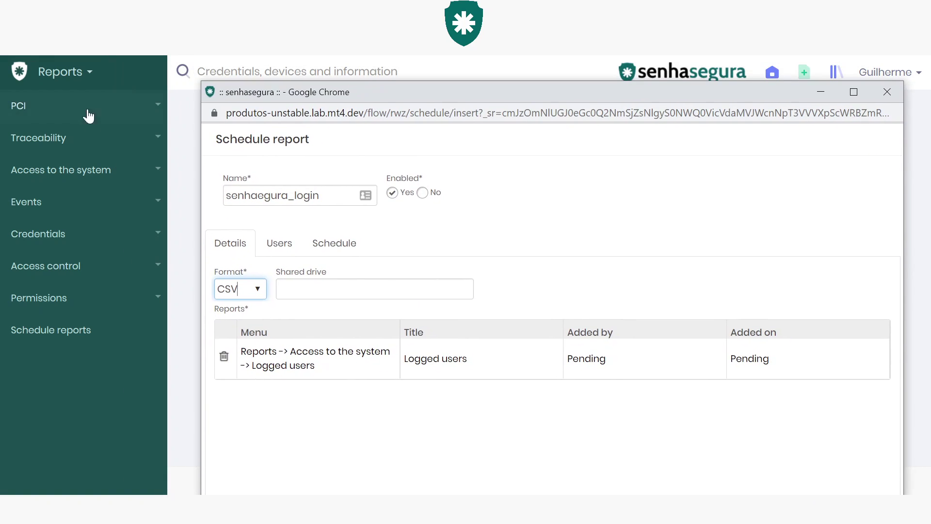
click(93, 80)
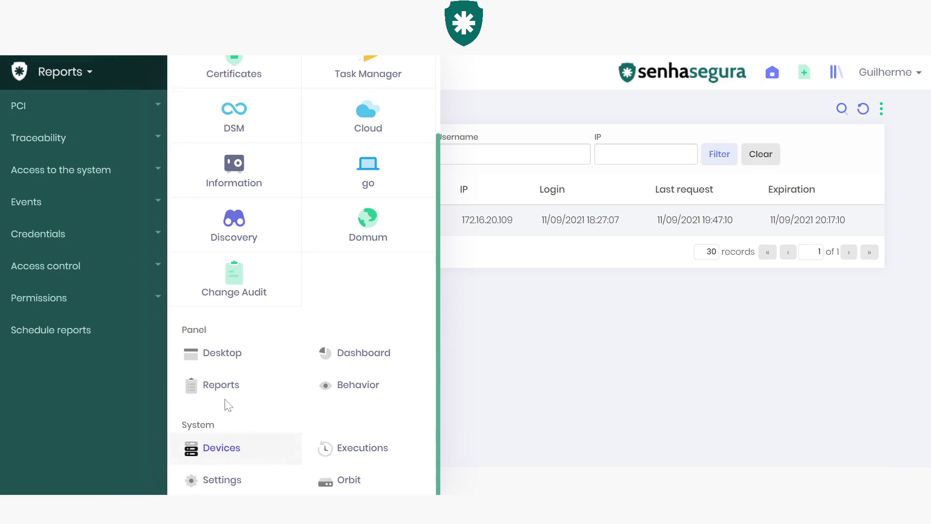
mouse_move(524, 514)
click(640, 446)
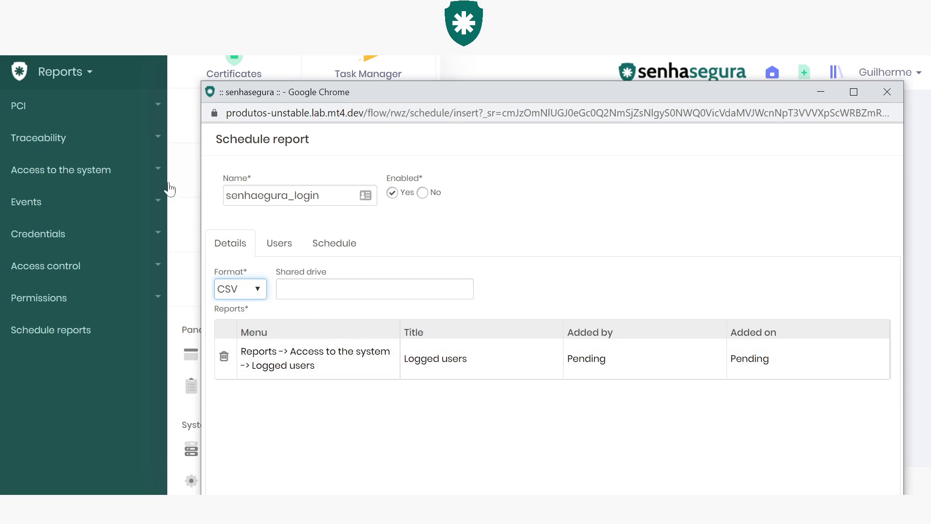
click(139, 175)
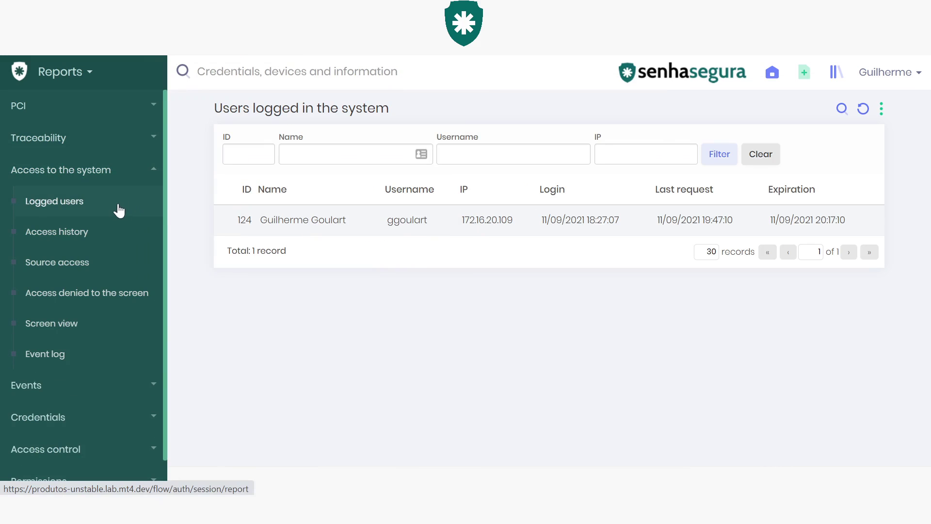
mouse_move(523, 513)
click(643, 448)
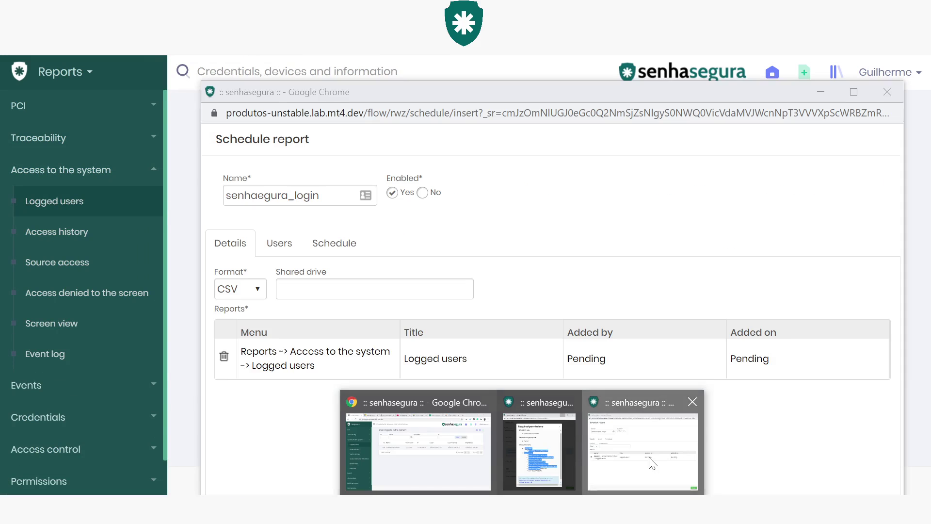
drag(438, 93, 399, 31)
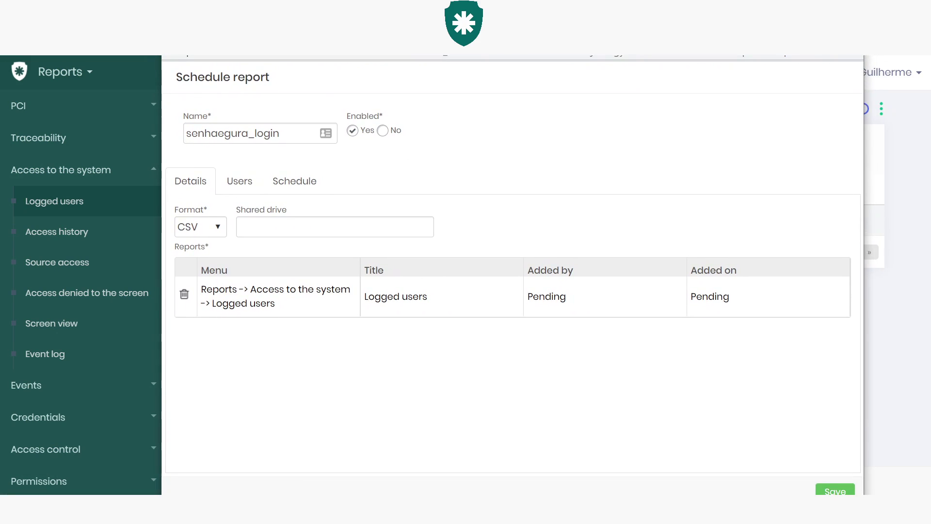
click(334, 226)
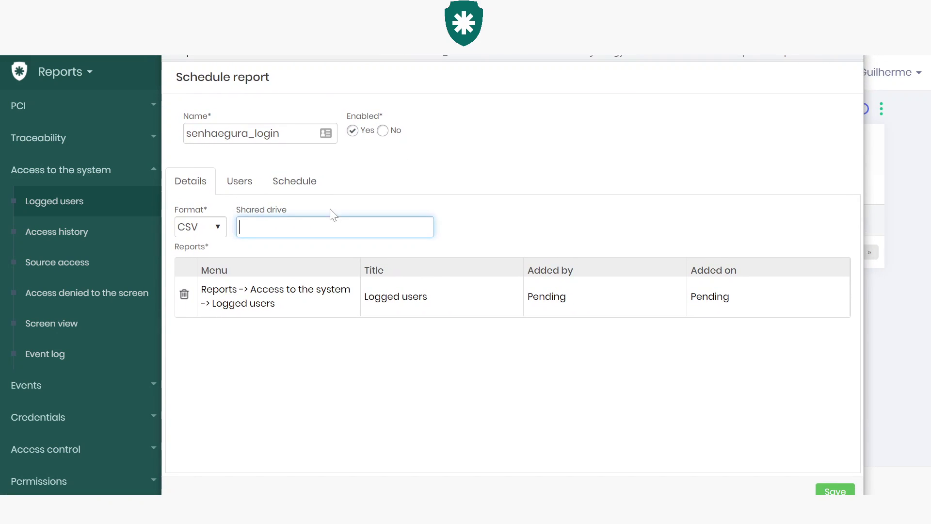
Add the logged-in user from the contact list as the recipient of the scheduled report
click(245, 182)
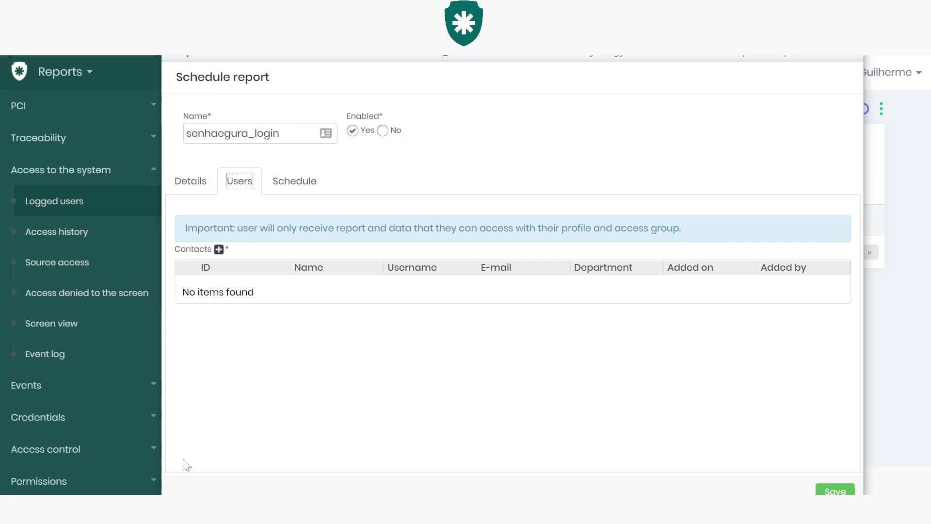
click(221, 251)
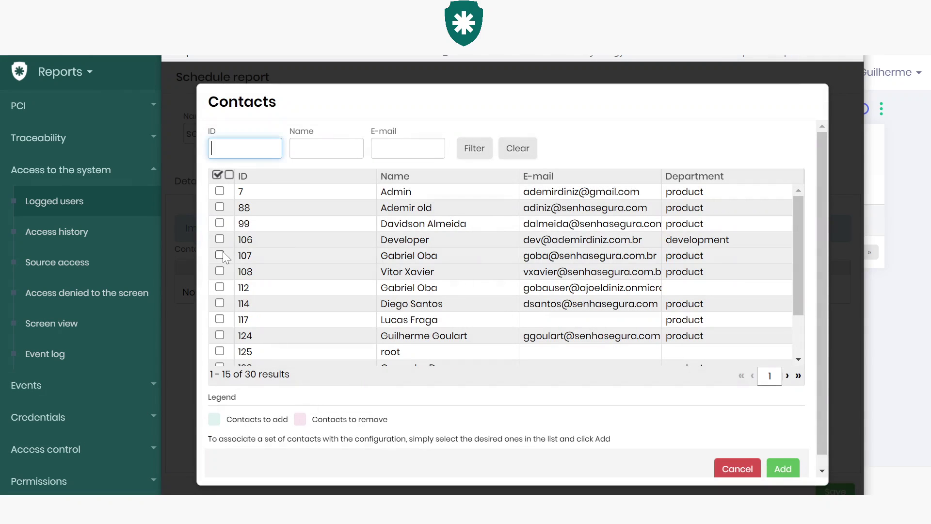
scroll(427, 291, down, 1)
click(427, 279)
click(781, 468)
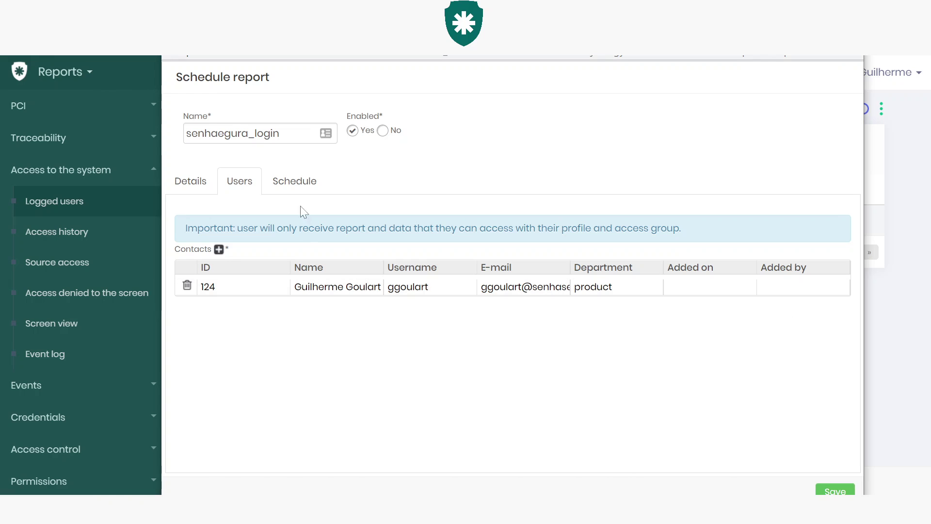
Set the schedule interval to start on 11/9/2021 and end on 11/30/2021
click(298, 190)
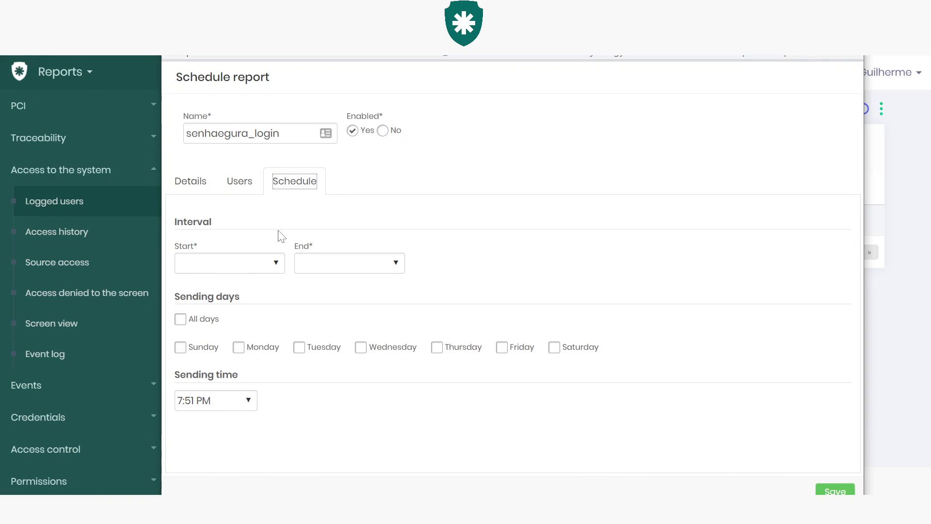
click(276, 264)
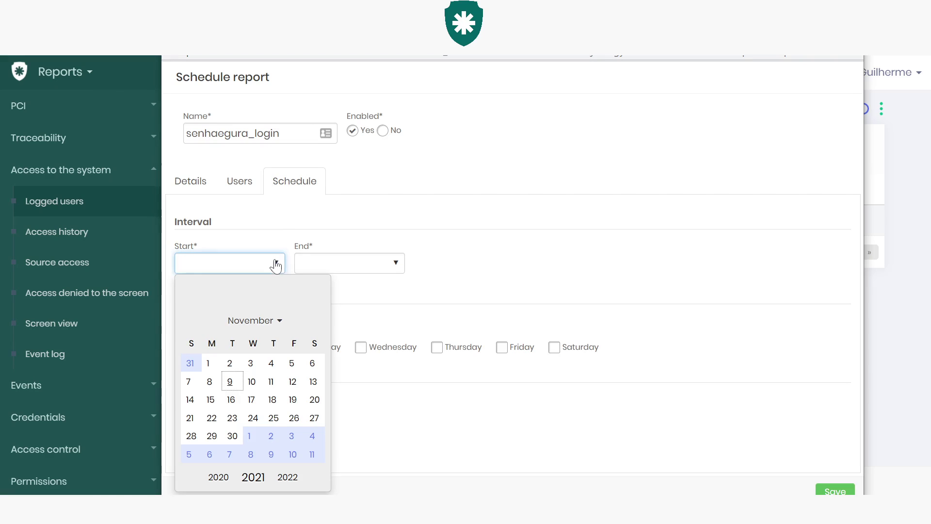
click(231, 382)
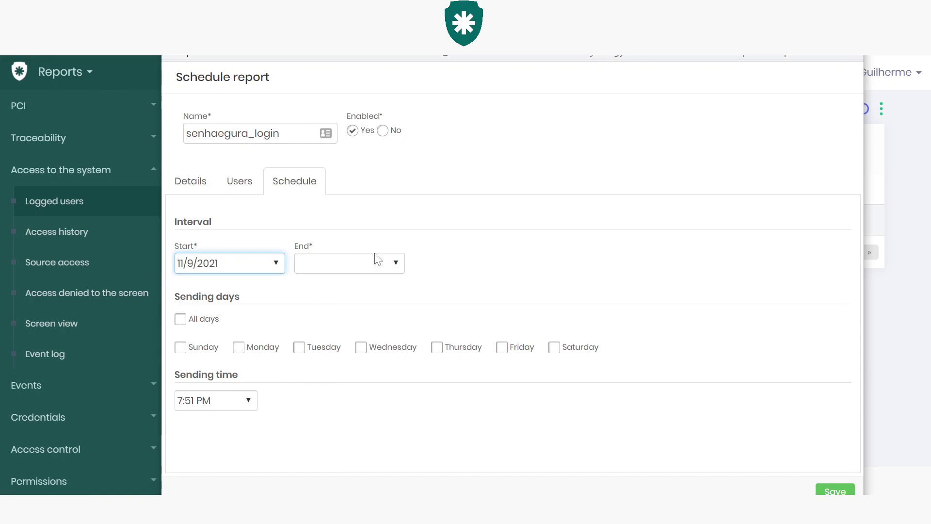
click(396, 265)
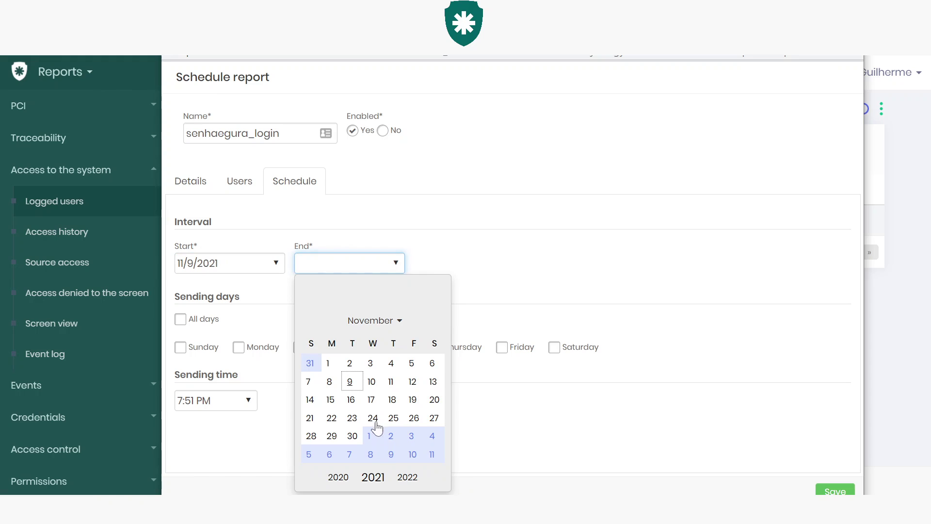
click(354, 435)
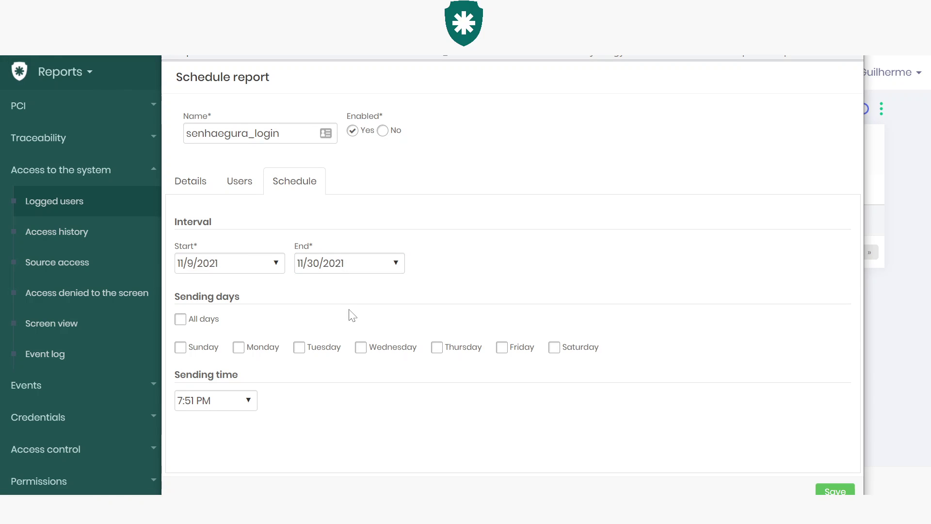
Choose Wednesday as the only sending day for the scheduled report
click(361, 345)
click(196, 321)
click(197, 320)
click(391, 349)
Set the sending time to 12:00 PM and save the report schedule
click(249, 401)
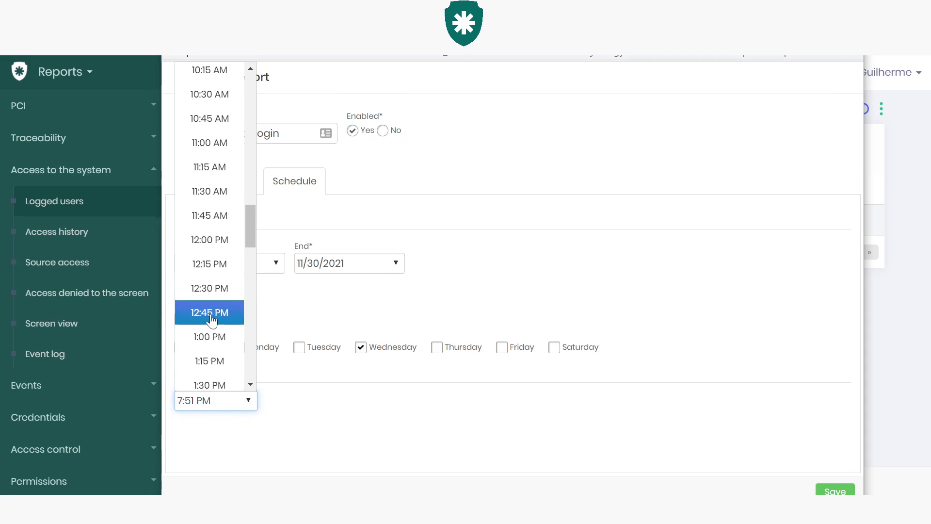
click(224, 252)
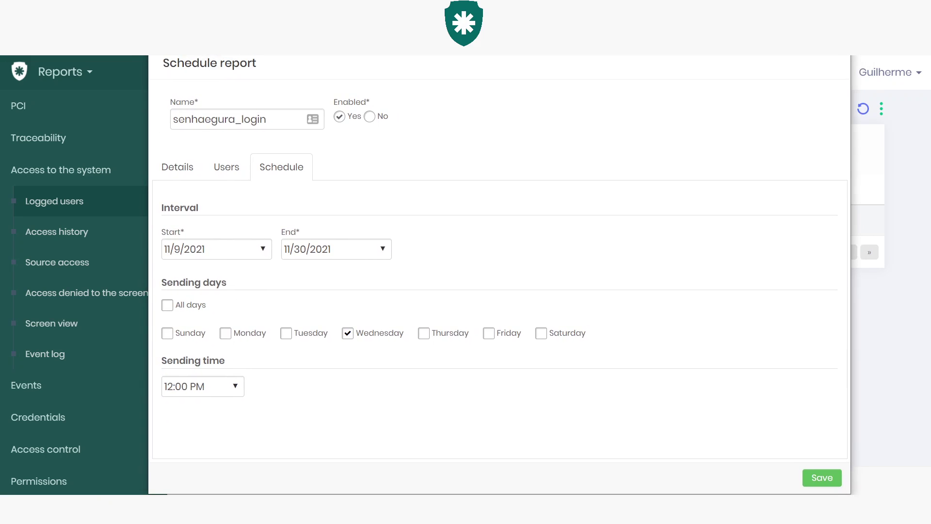
click(824, 478)
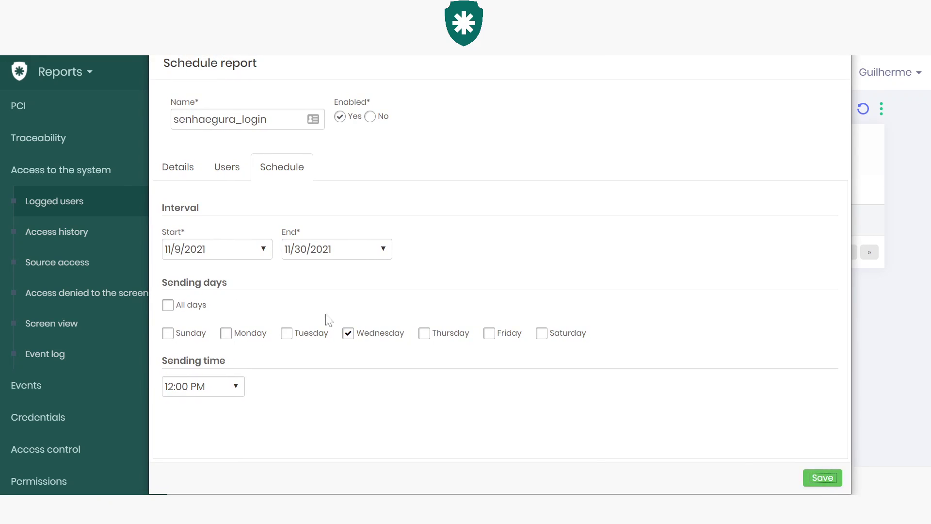